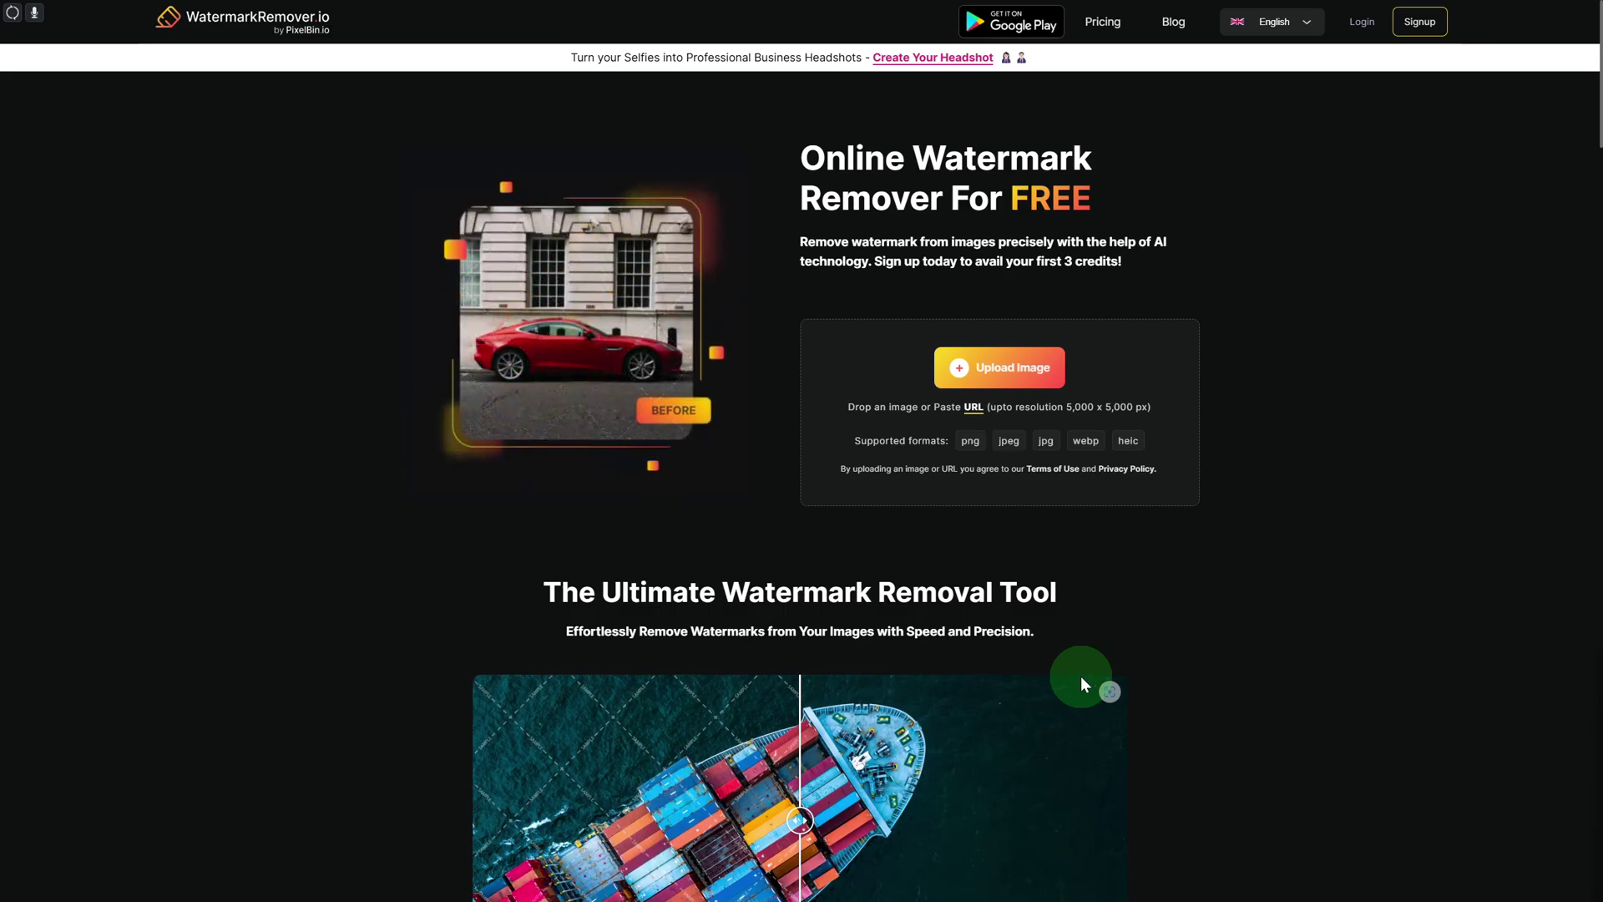
scroll(1082, 684, down, 2)
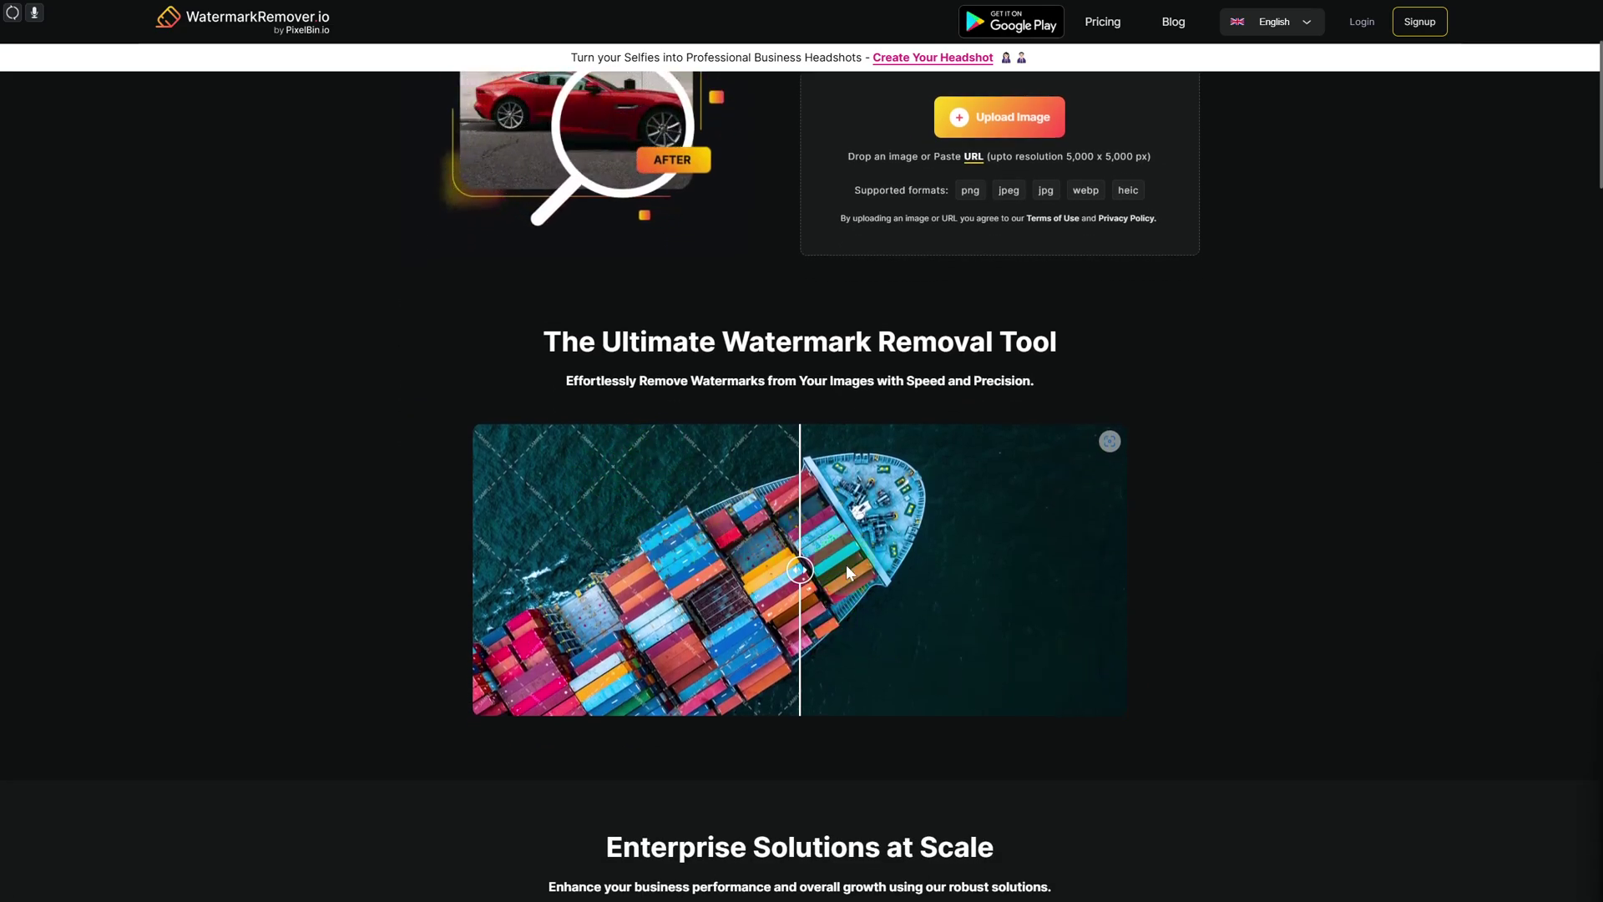
Step: Drag the ship demo's comparison divider right, then fully left to reveal the watermark-free ship
drag(799, 572, 1089, 583)
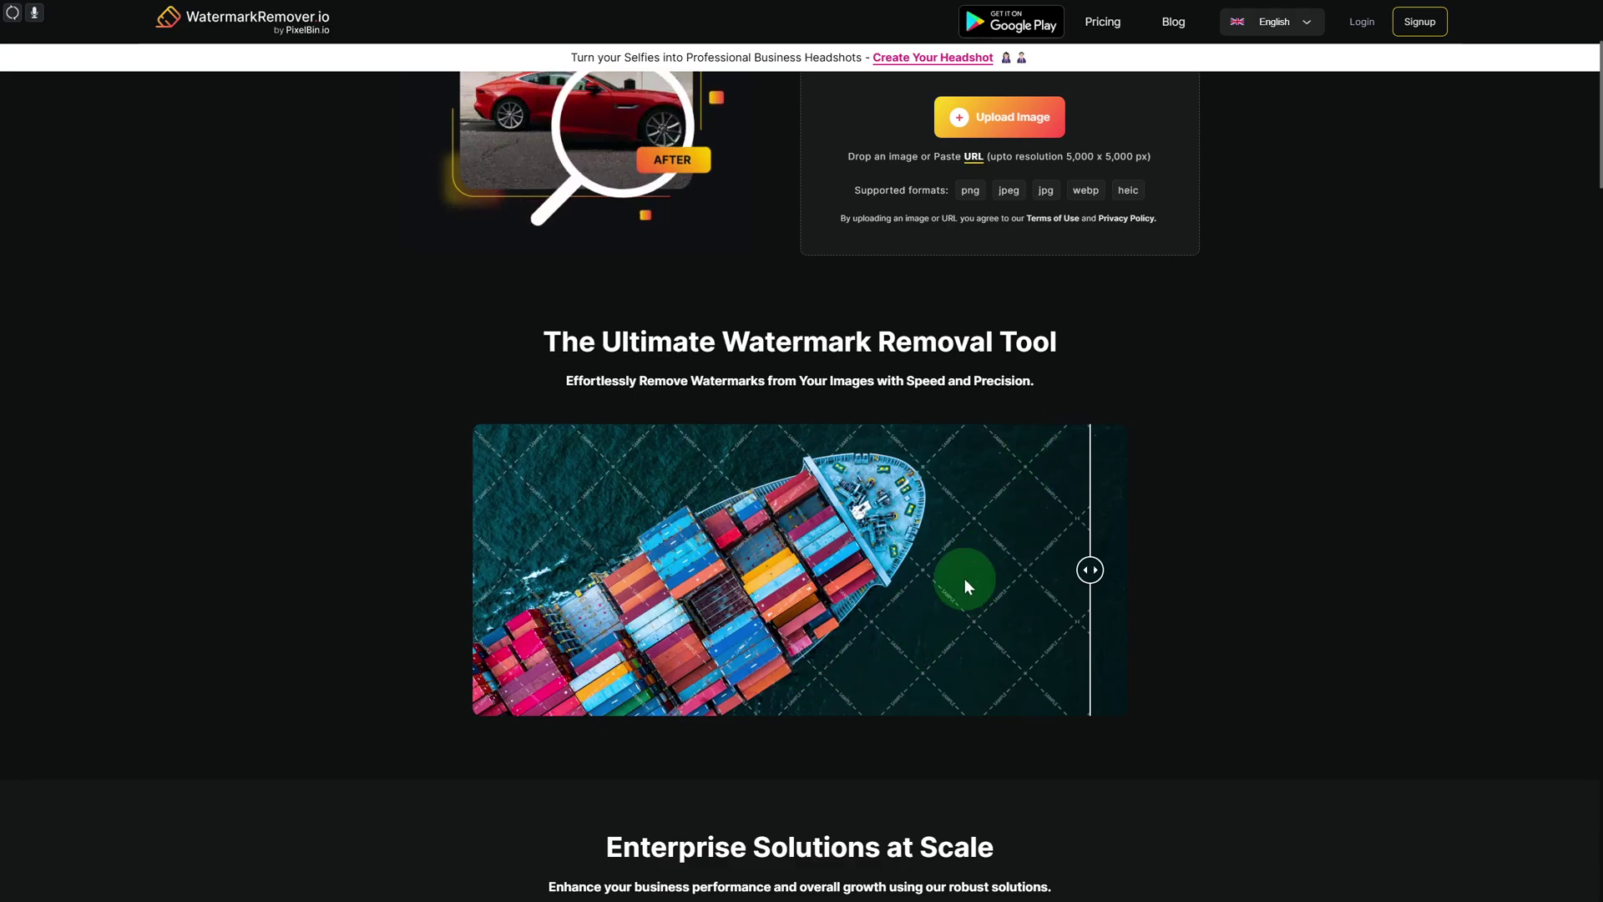
scroll(985, 590, down, 2)
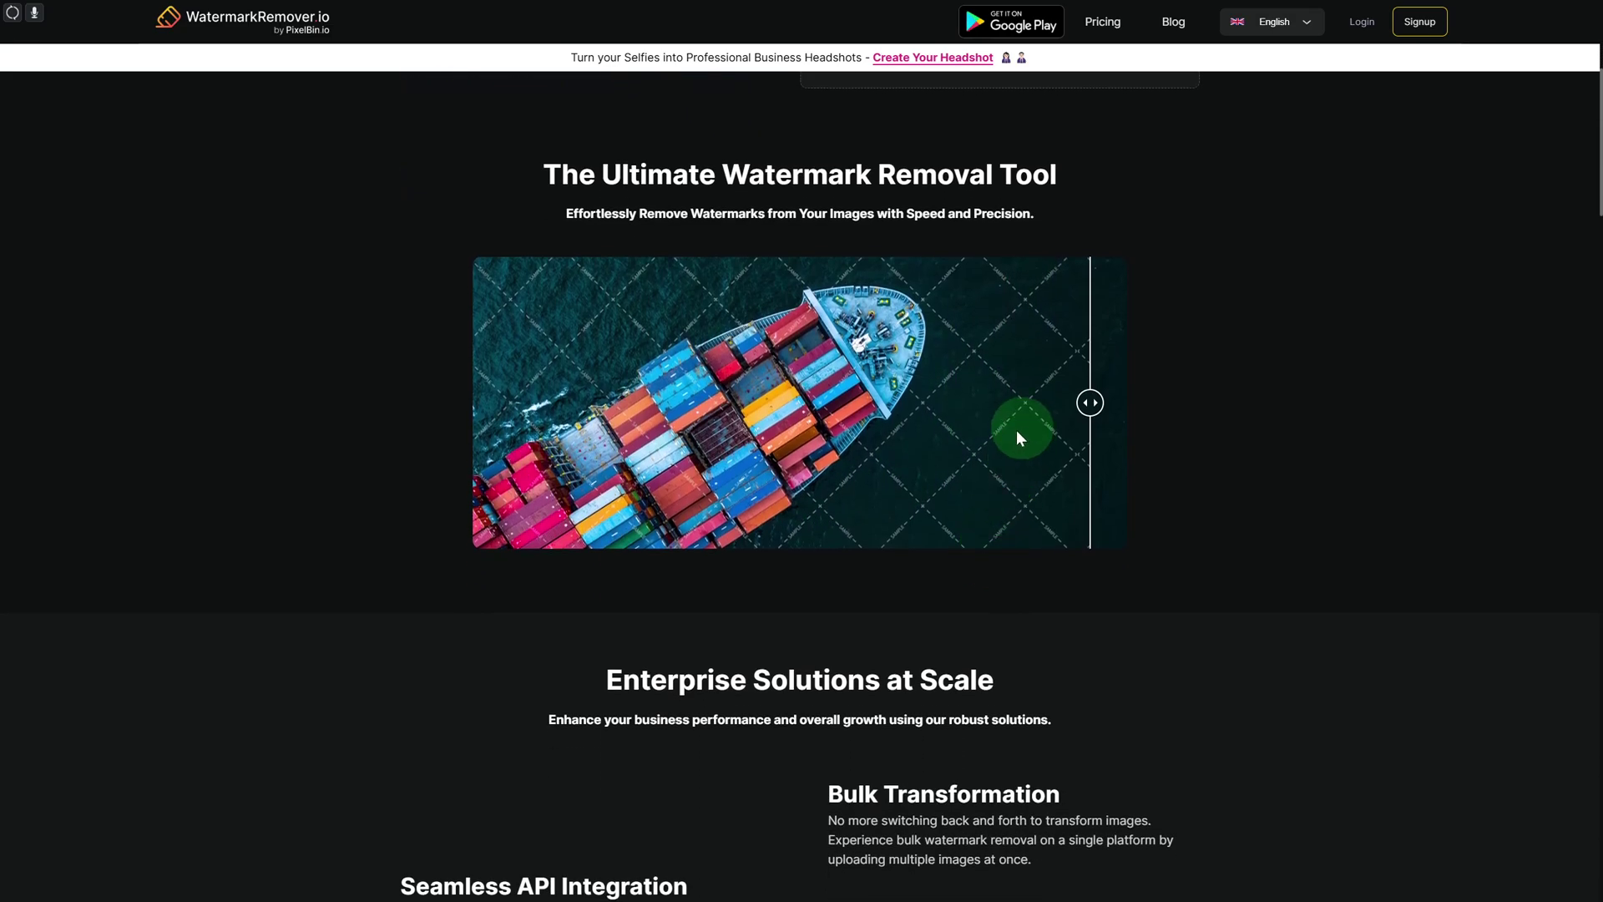
drag(1089, 402, 454, 398)
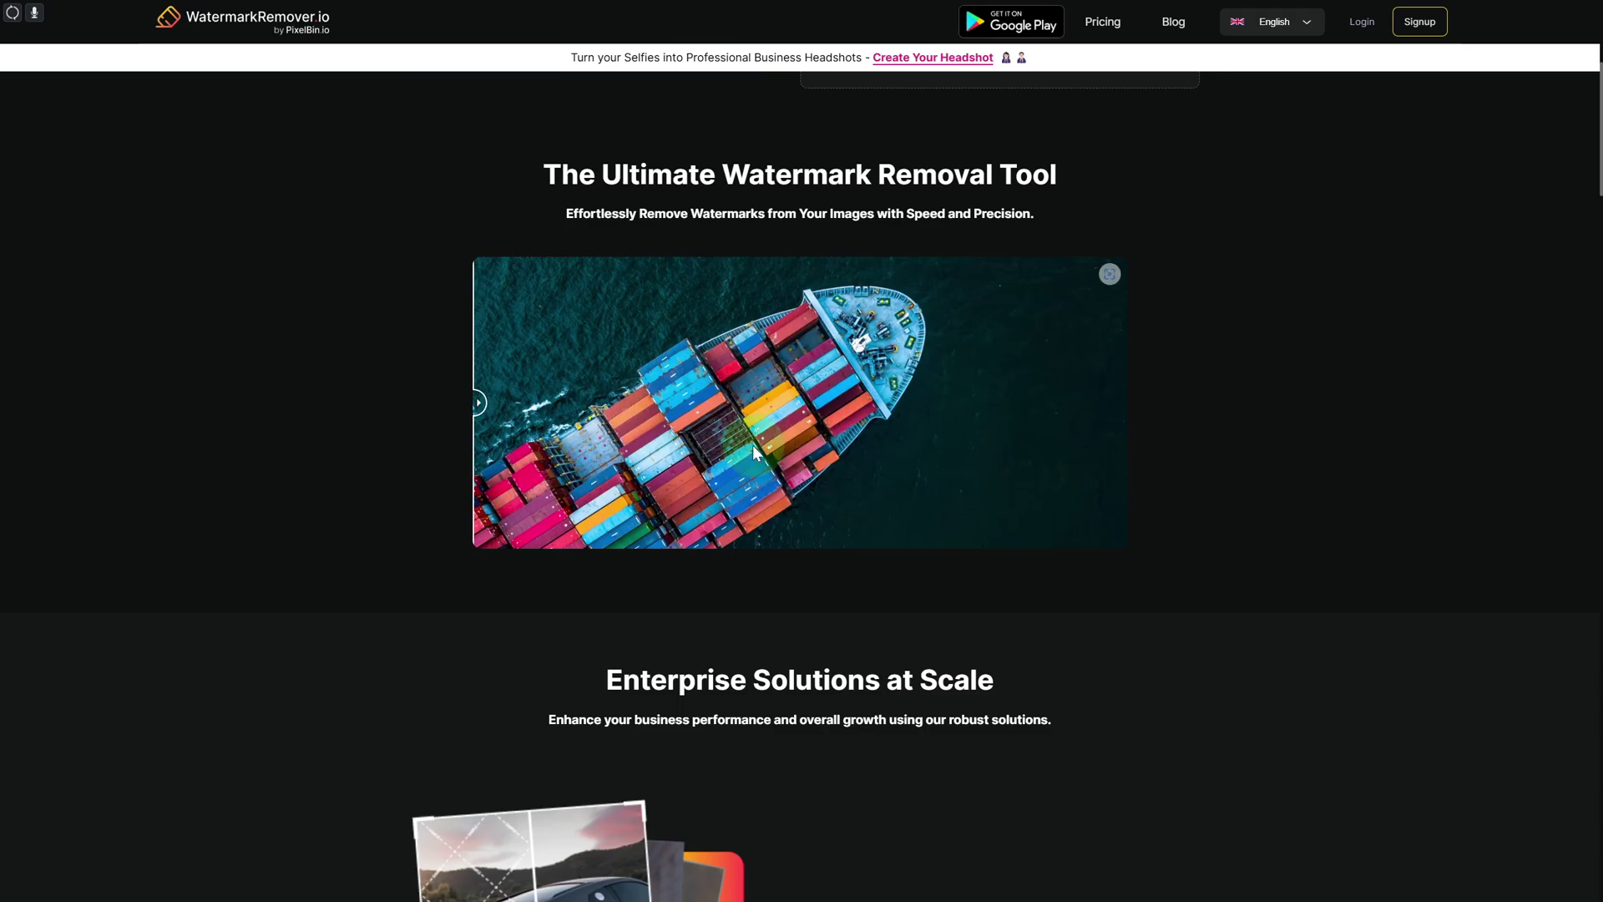
scroll(753, 444, up, 3)
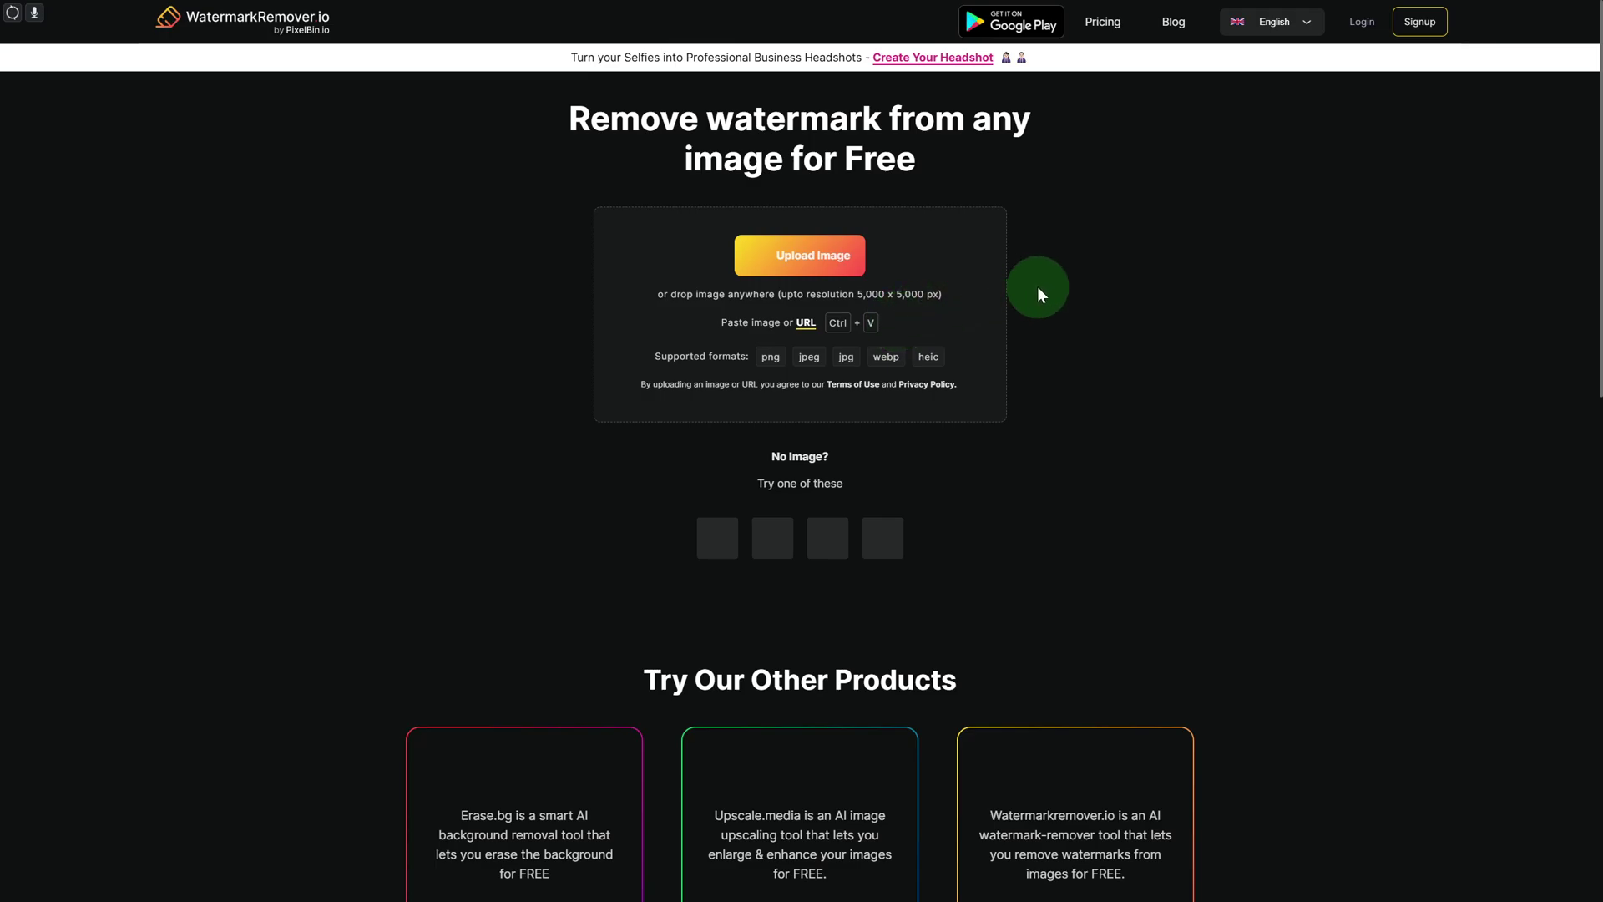
scroll(1037, 292, down, 1)
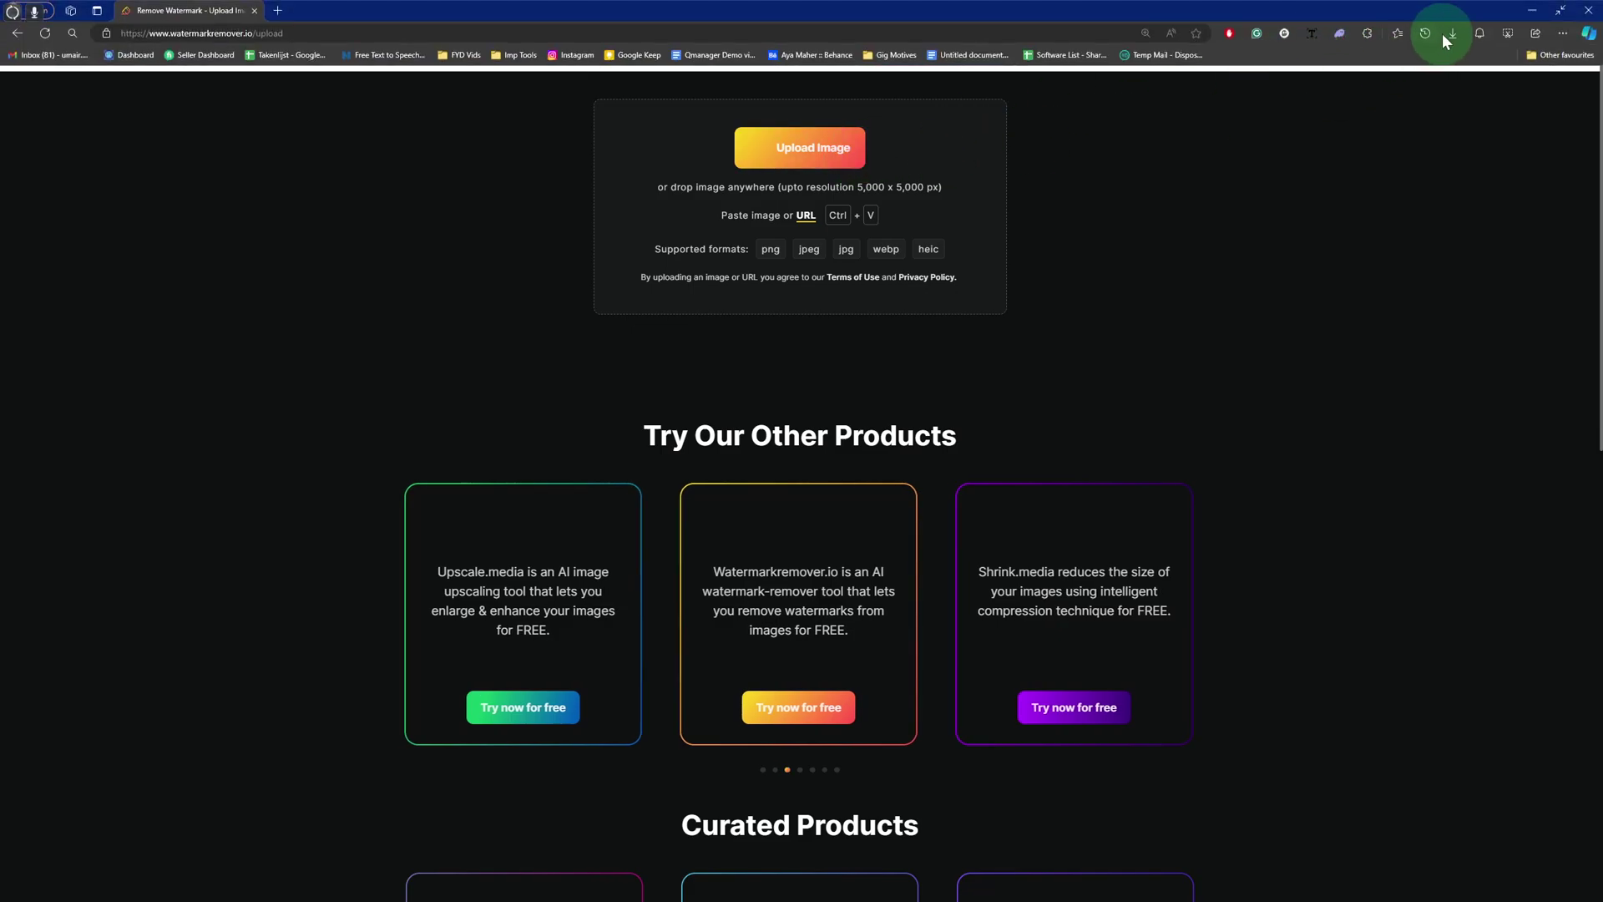
Step: Drop the downloaded emojis webp portrait from the Downloads list onto the upload page
click(1453, 35)
drag(1309, 82, 944, 162)
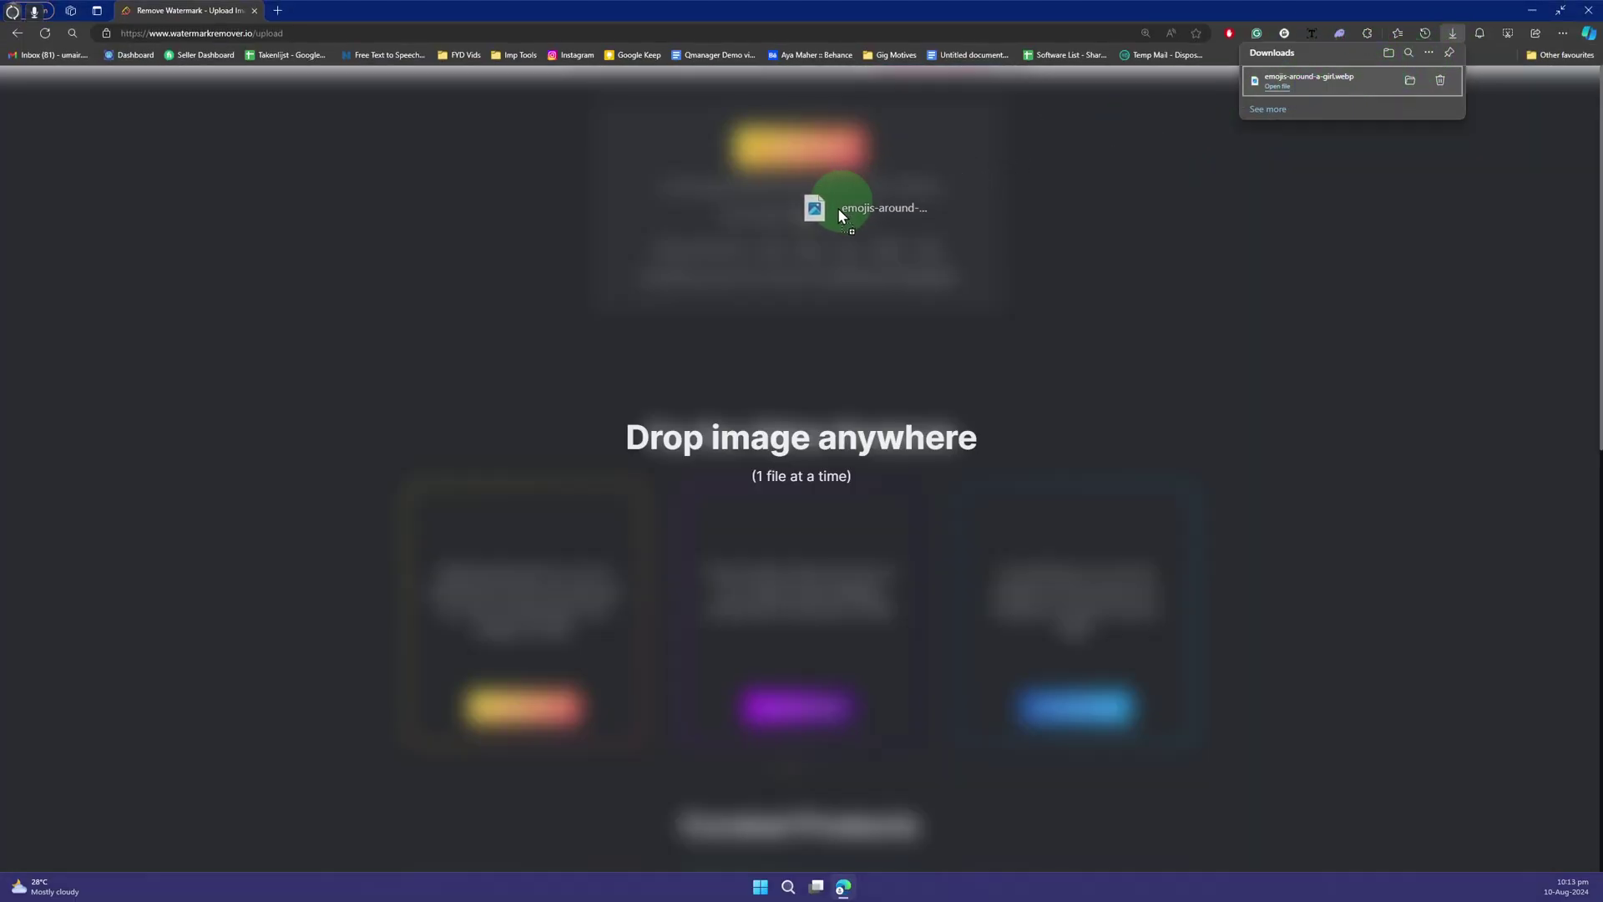
drag(838, 214, 824, 291)
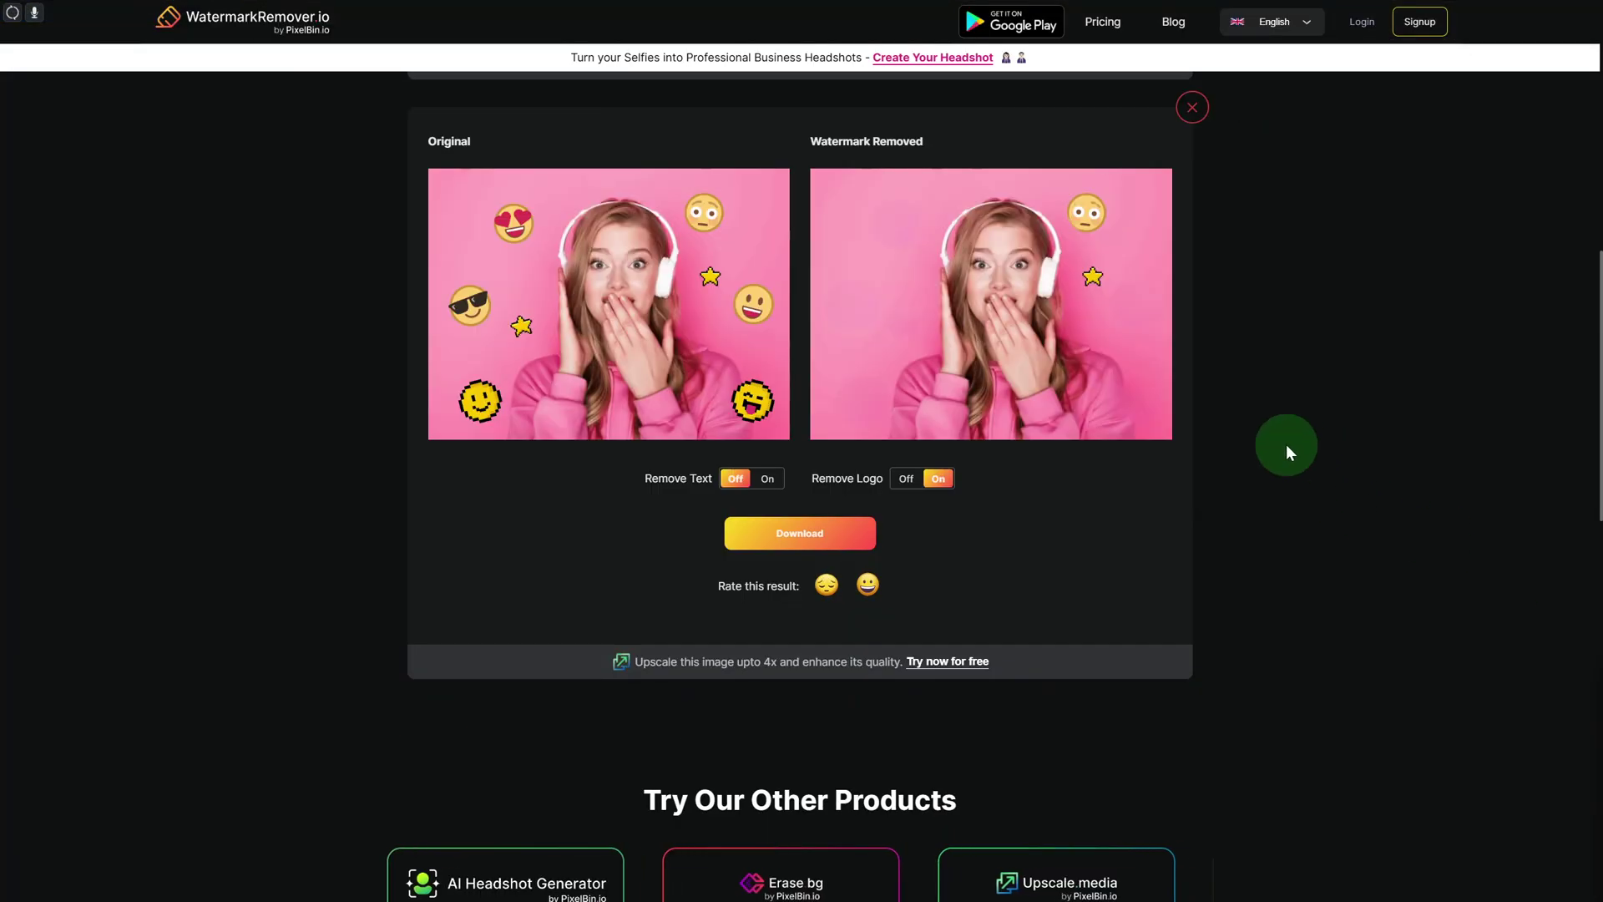
scroll(1286, 445, up, 1)
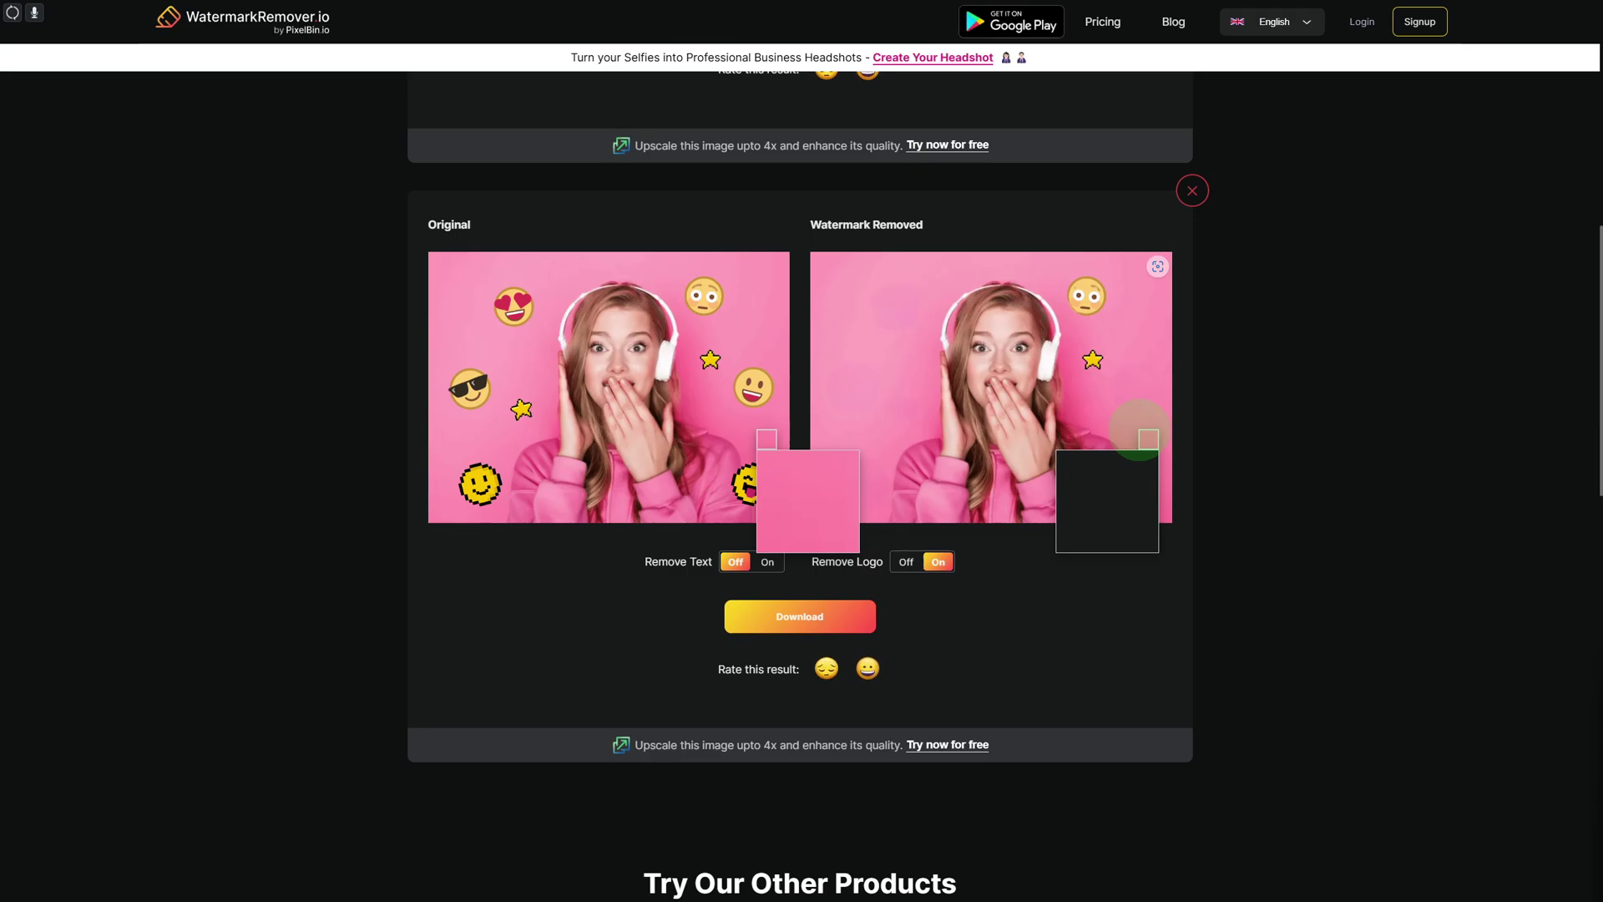
scroll(1139, 431, down, 3)
scroll(1140, 432, up, 3)
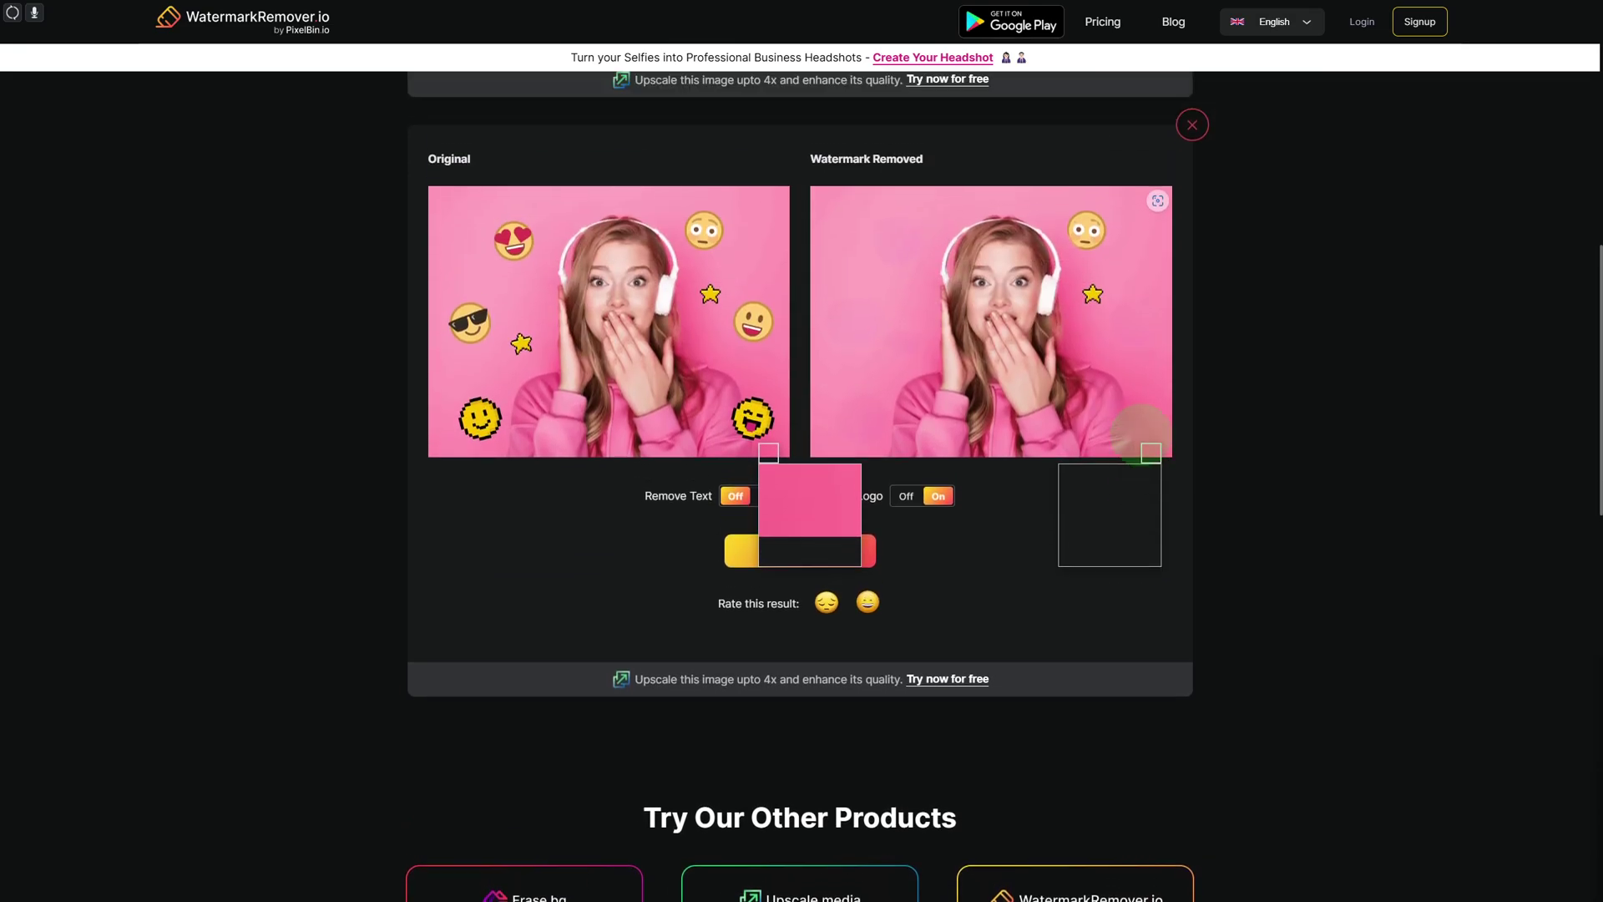